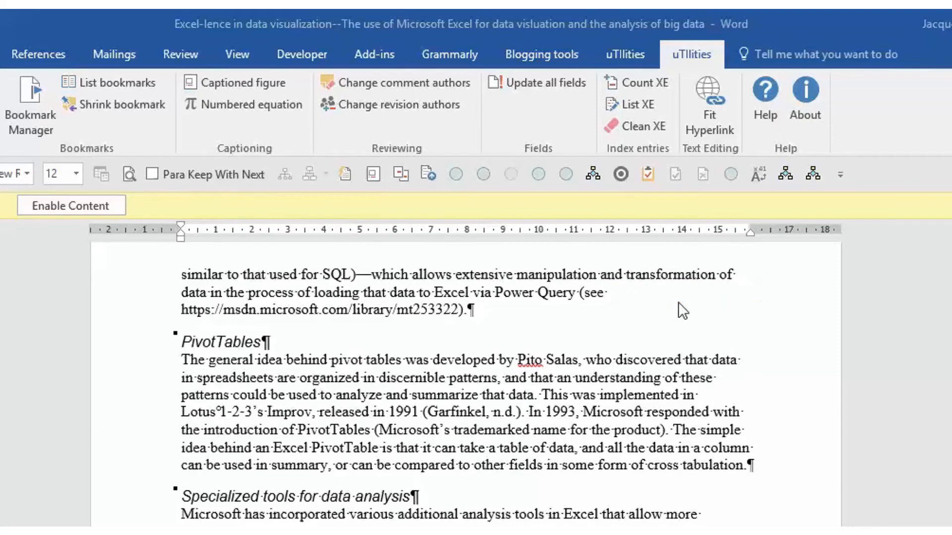
# - Apply Fit Hyperlink to the long web address in the paragraph above the PivotTables heading
pyautogui.click(706, 97)
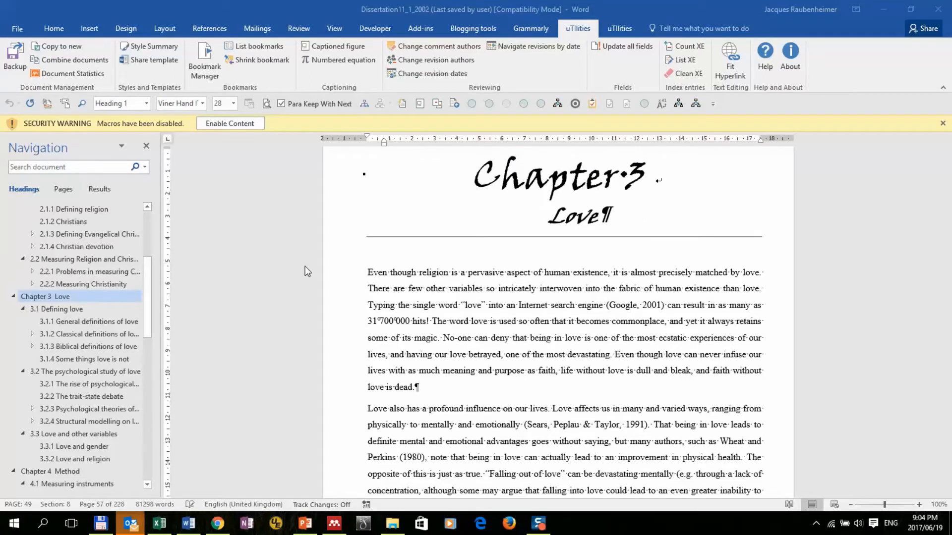
# - Copy the "Chapter 3 Love" heading with all its content to a new document based on the same template
pyautogui.rightClick(80, 301)
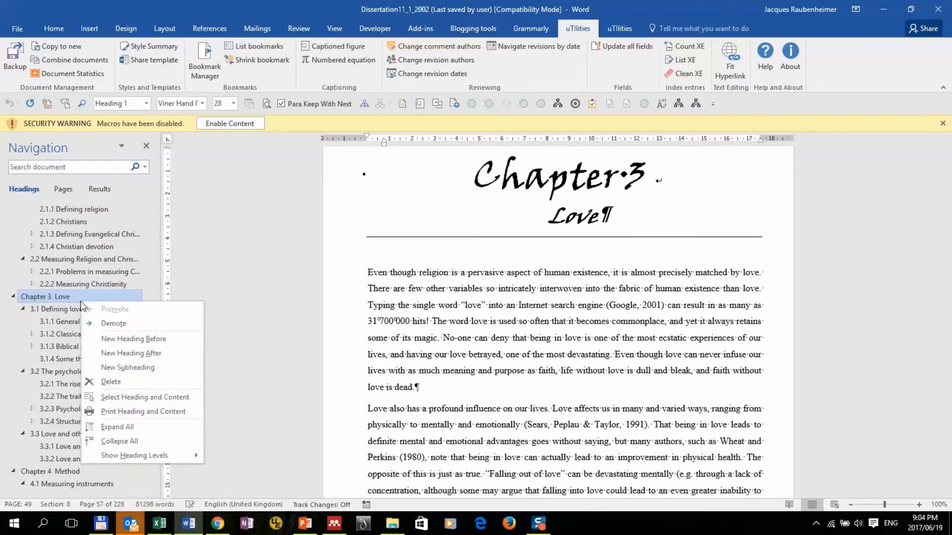
pyautogui.click(137, 399)
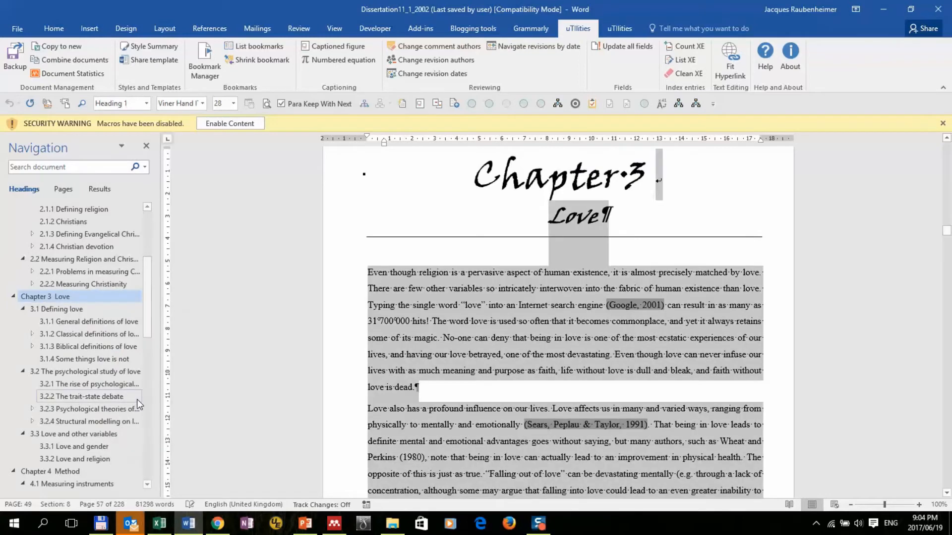
pyautogui.click(68, 46)
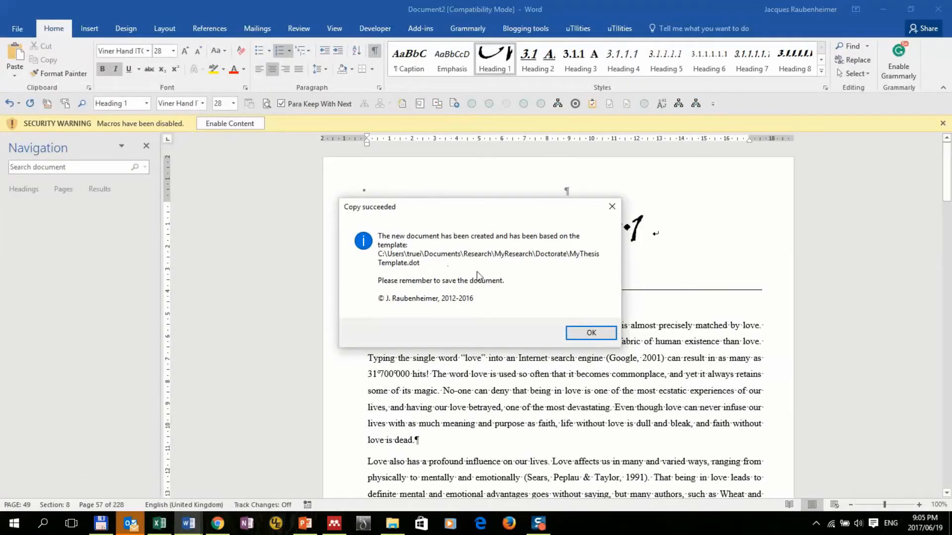
pyautogui.click(580, 332)
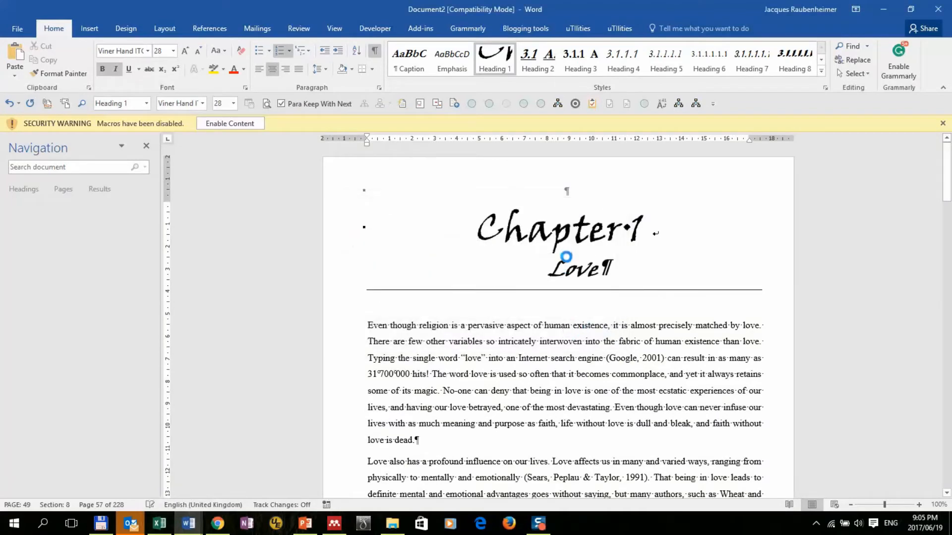
# - Review the copied chapter in the new document from its last page back to its first page
pyautogui.hotkey('ctrl', 'End')
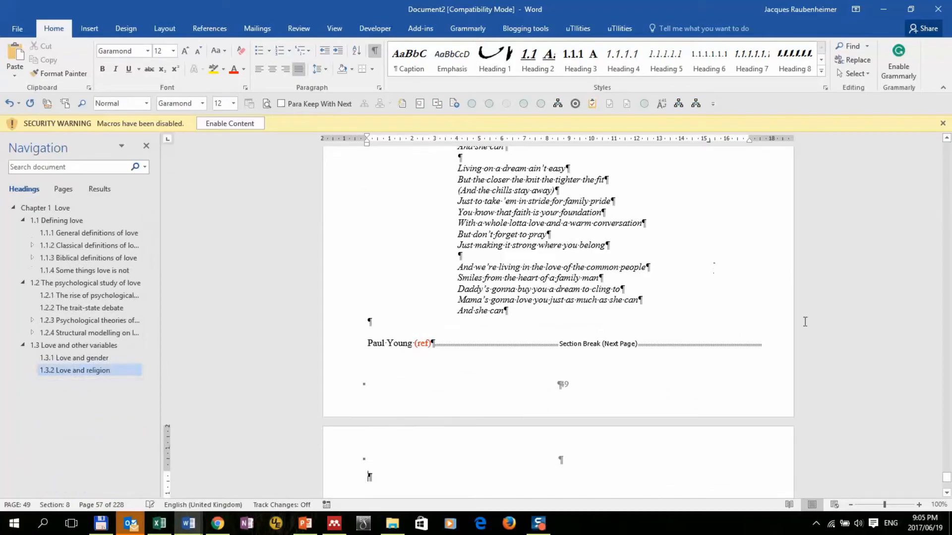
pyautogui.press('pageup')
pyautogui.press('pageup')
pyautogui.press('pageup')
pyautogui.press('pageup')
pyautogui.press('pageup')
pyautogui.press('pageup')
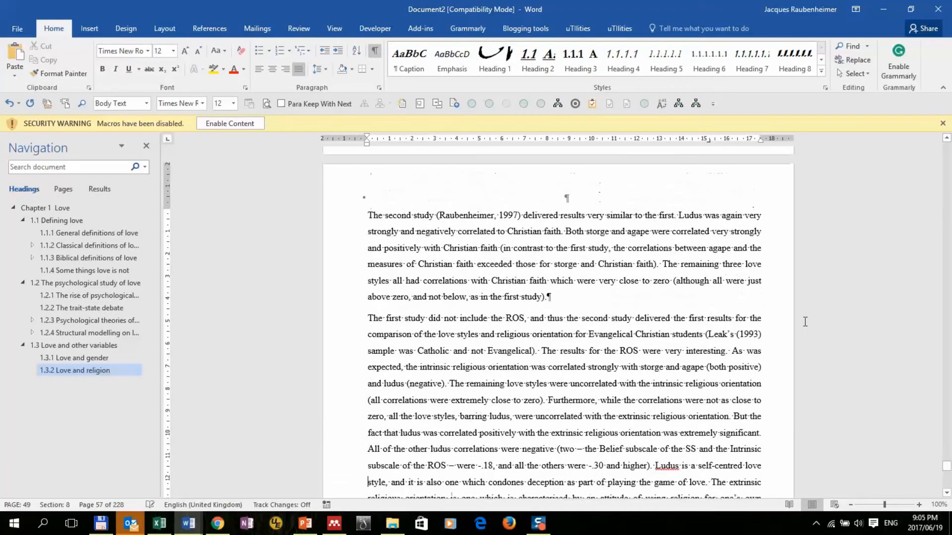
pyautogui.press('pageup')
pyautogui.press('pageup')
pyautogui.press('pageup')
pyautogui.press('pageup')
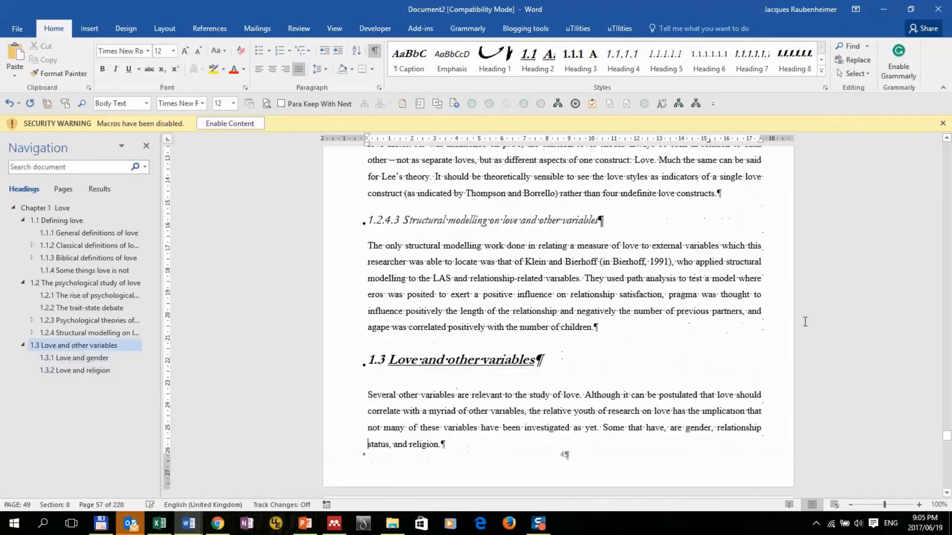
pyautogui.press('pageup')
pyautogui.press('pageup')
pyautogui.press('pageup')
pyautogui.press('pageup')
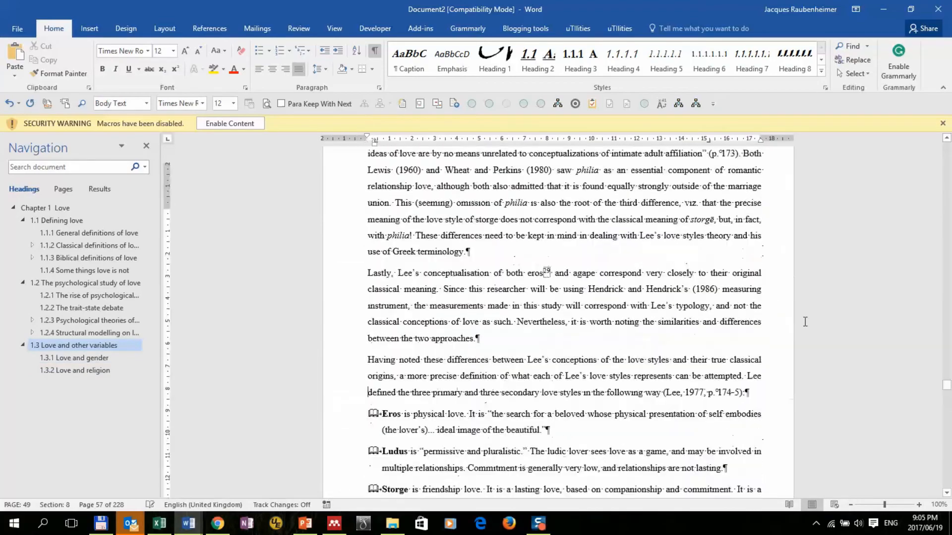
pyautogui.press('pageup')
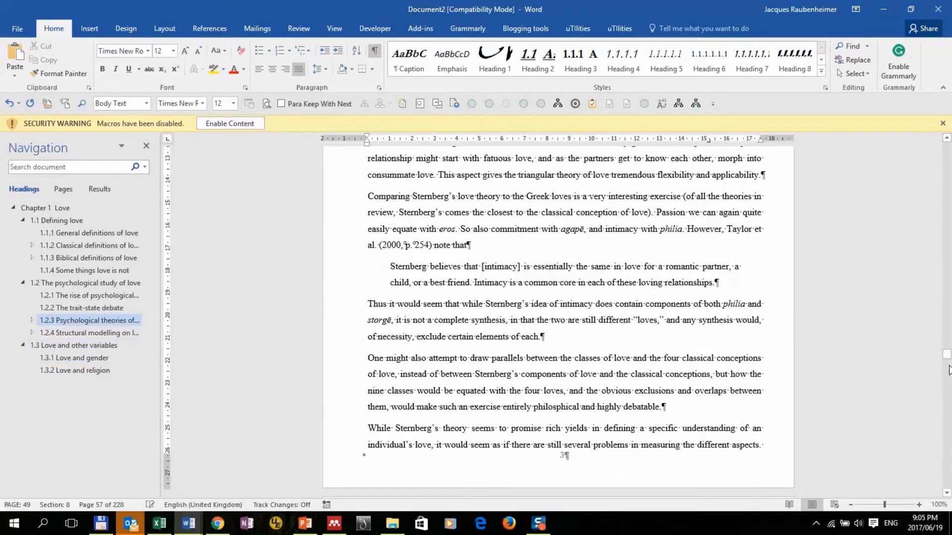
pyautogui.moveTo(949, 356); pyautogui.dragTo(950, 146)
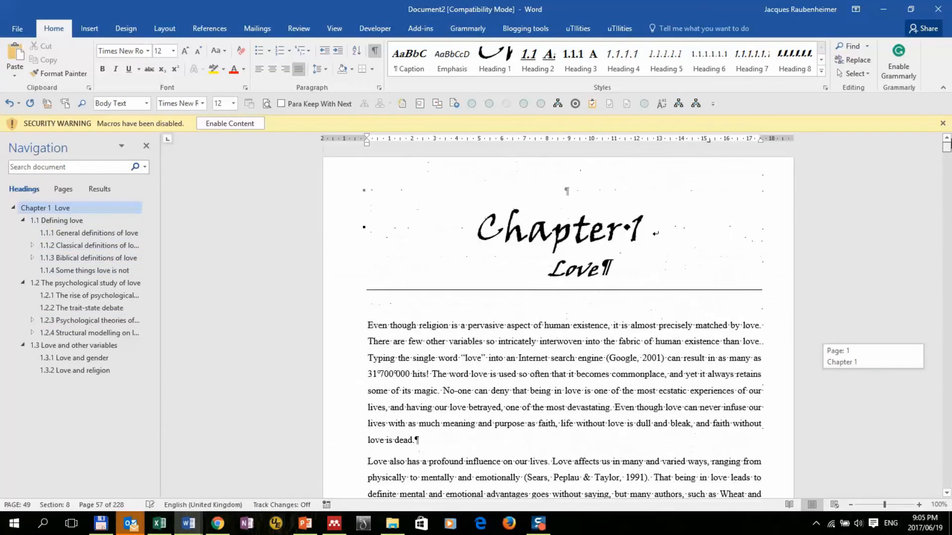
# - Set the numbering value of the Love chapter heading to 3
pyautogui.click(559, 238)
pyautogui.rightClick(559, 238)
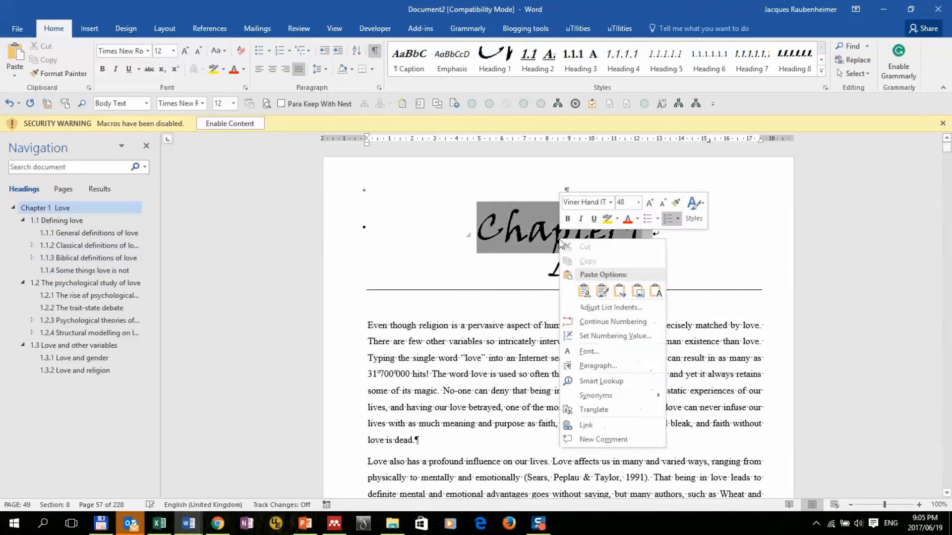
pyautogui.click(601, 336)
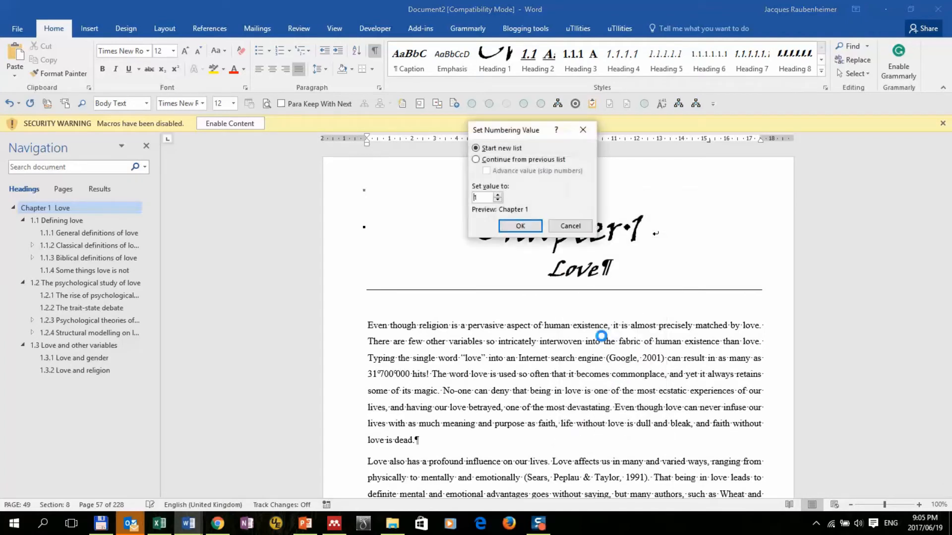
pyautogui.write('3')
pyautogui.press('Return')
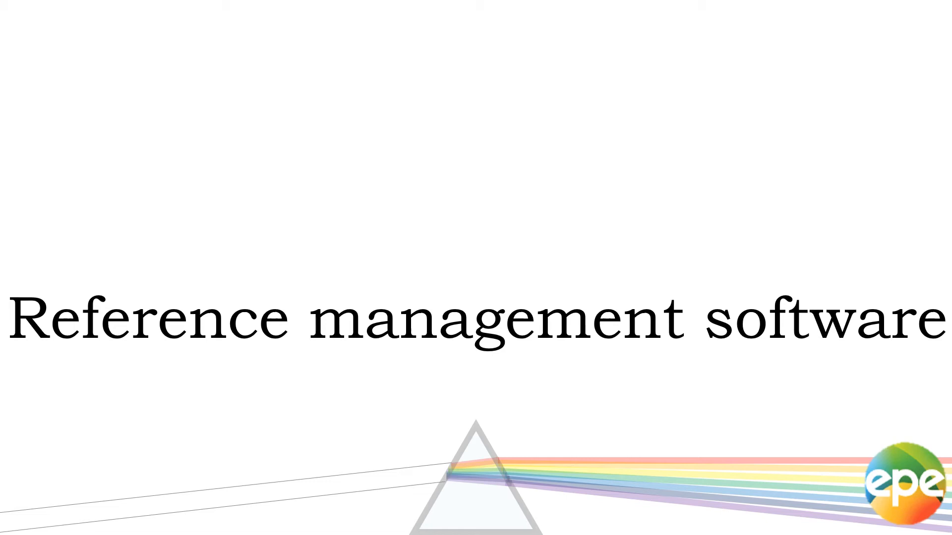
pyautogui.press('Right')
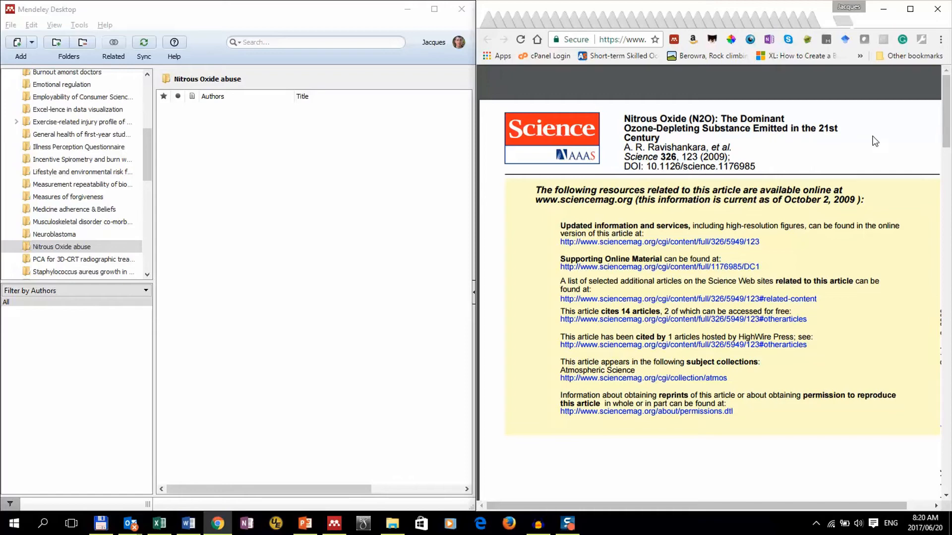
# - Save the Nitrous Oxide article PDF to Downloads and import it into Mendeley's "Nitrous Oxide abuse" folder
pyautogui.moveTo(903, 91)
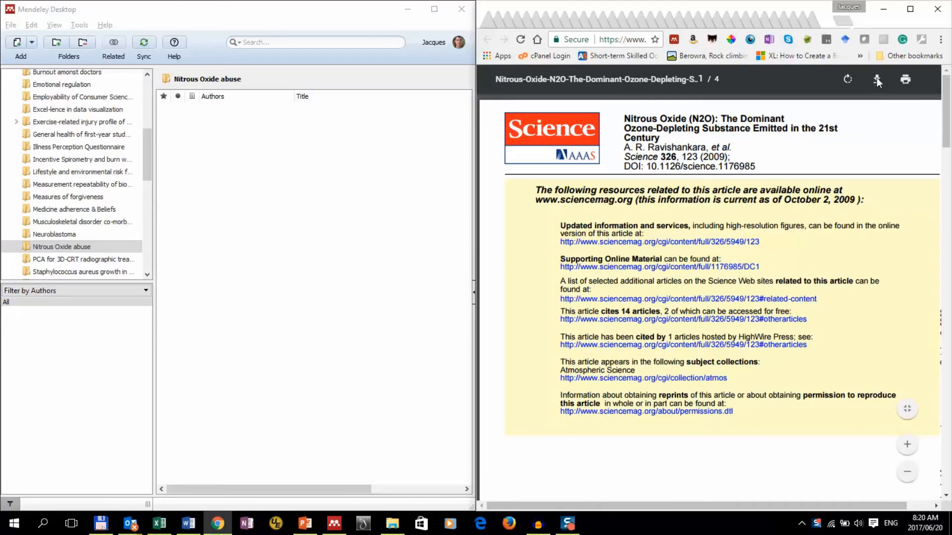
pyautogui.click(877, 78)
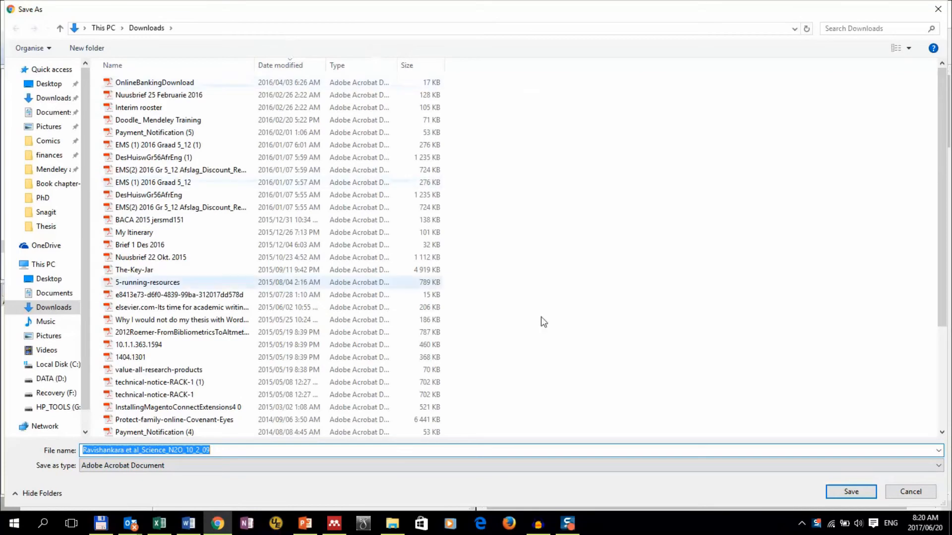
pyautogui.click(838, 493)
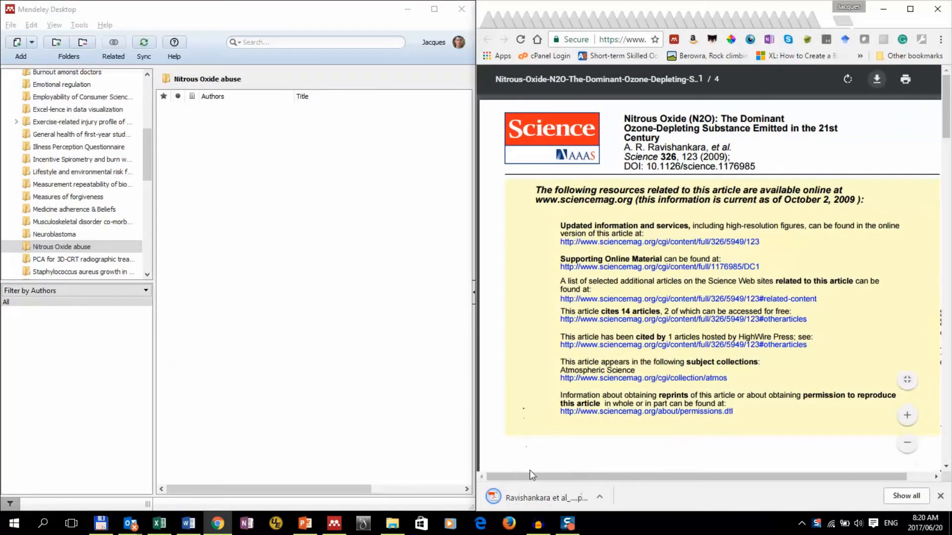
pyautogui.moveTo(532, 505); pyautogui.dragTo(368, 386)
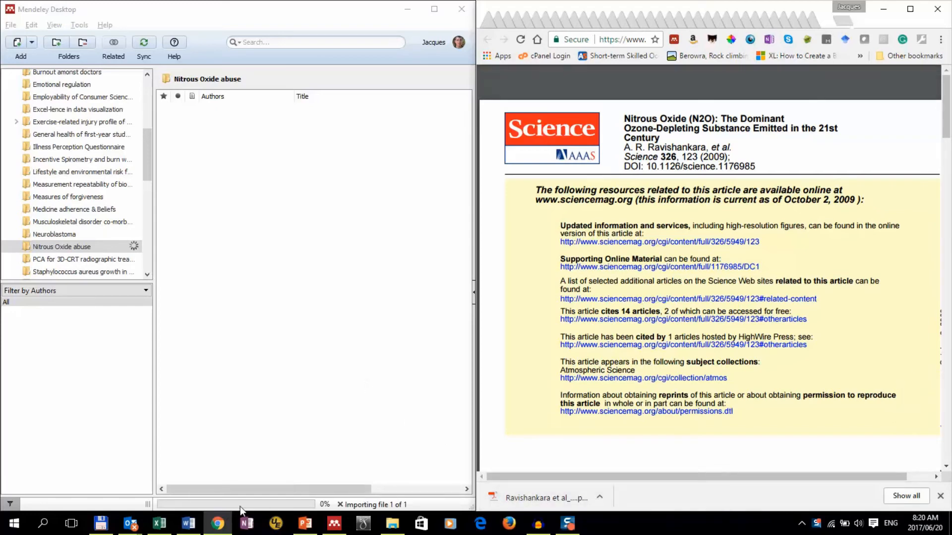
pyautogui.click(263, 505)
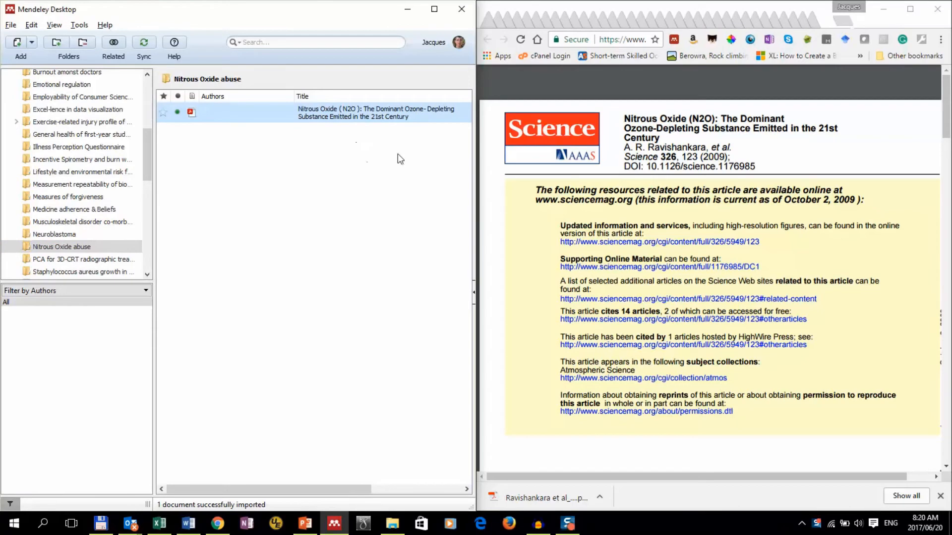
# - Show the imported article's details in a narrow pane of the maximized Mendeley window and open its PDF
pyautogui.click(435, 9)
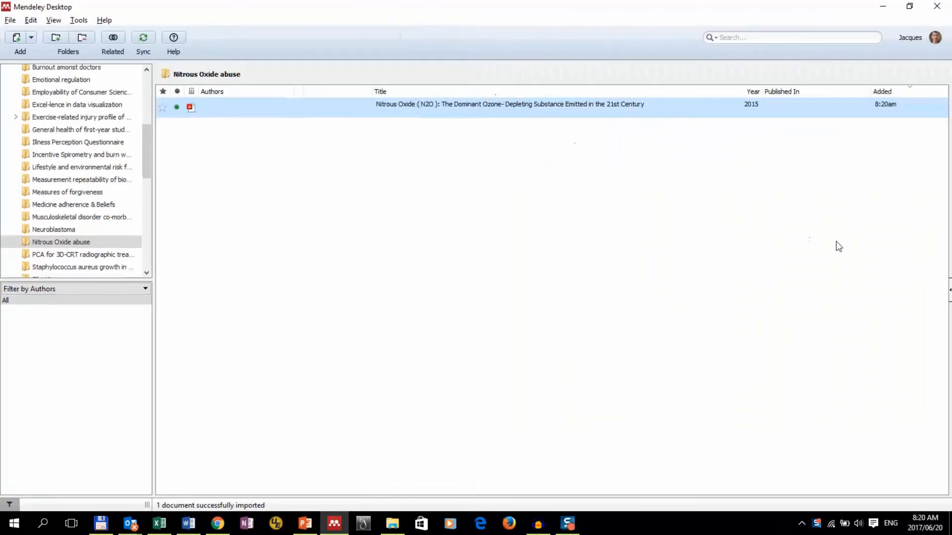
pyautogui.click(948, 290)
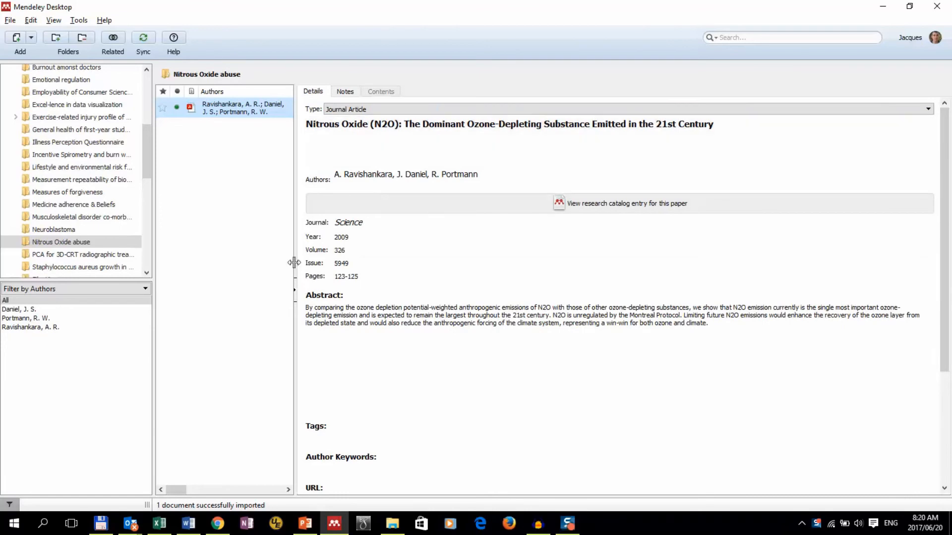
pyautogui.moveTo(294, 262); pyautogui.dragTo(712, 243)
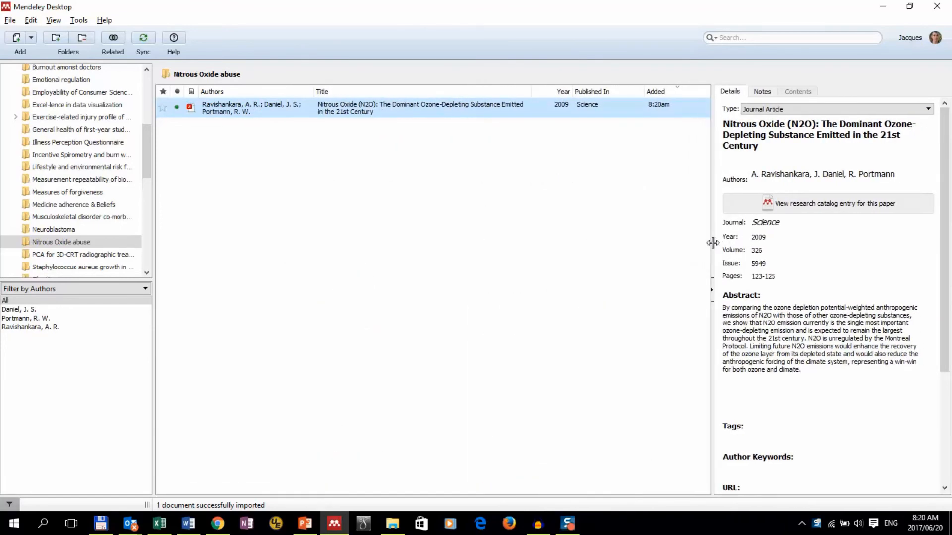
pyautogui.click(191, 108)
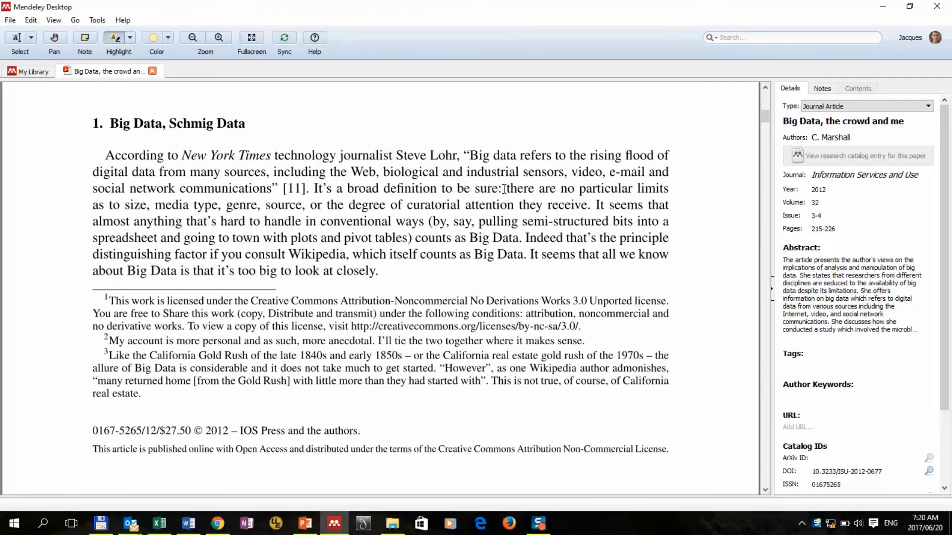
# - Highlight "there are no particular limits … attention they receive" and the paragraph's last sentence in the "Big Data, Schmig Data" section
pyautogui.moveTo(506, 189); pyautogui.dragTo(587, 204)
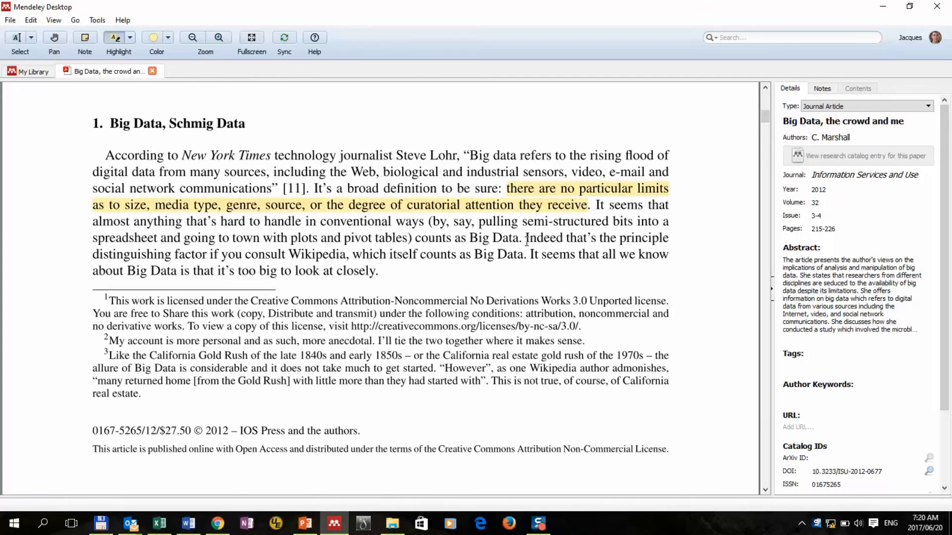
pyautogui.moveTo(530, 254); pyautogui.dragTo(536, 254)
pyautogui.moveTo(417, 254); pyautogui.dragTo(374, 272)
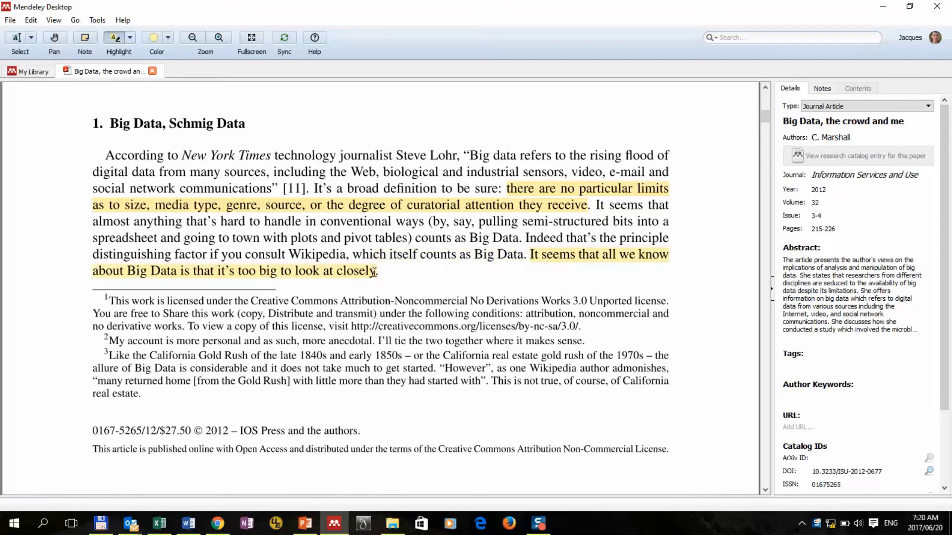
# - Change the highlight colour of the sentence beginning "It seems that all we know" to purple
pyautogui.rightClick(354, 274)
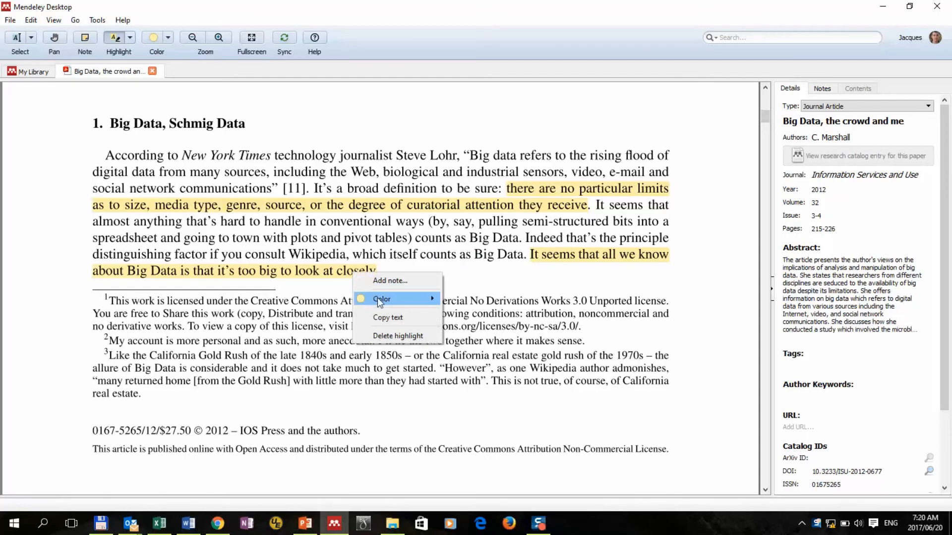
pyautogui.moveTo(377, 298)
pyautogui.click(498, 341)
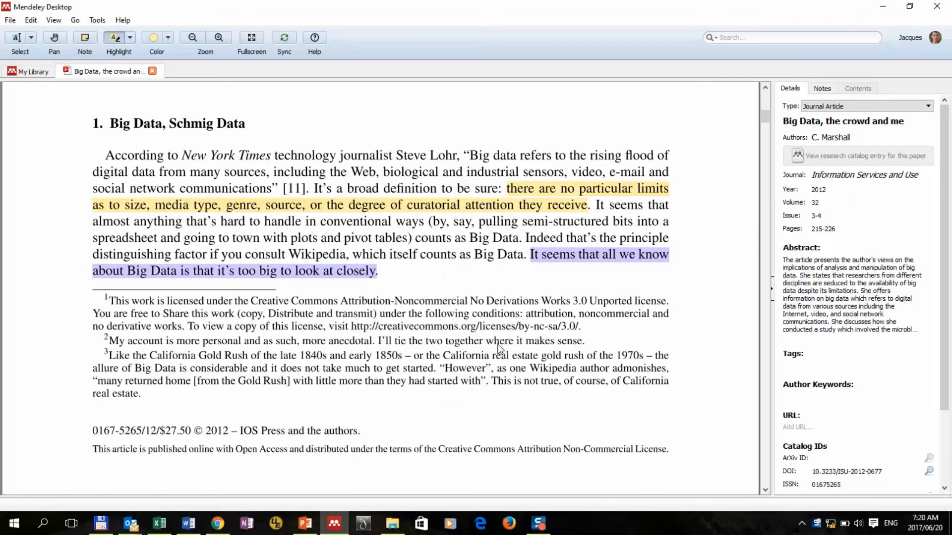
# - Add the note "This is important for the idea behind visualisation techniques." beside the scatter plot question on page 216
pyautogui.scroll(-7, 499, 348)
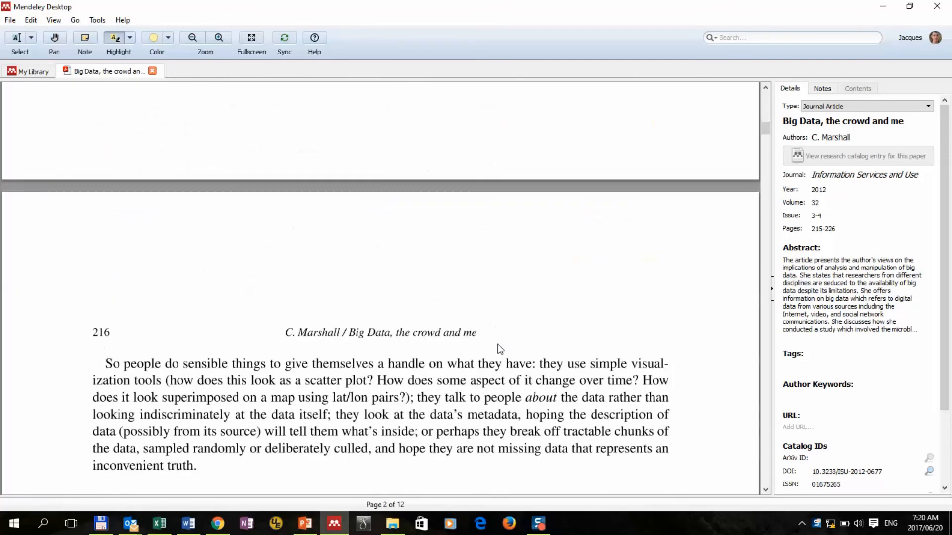
pyautogui.scroll(-5, 500, 349)
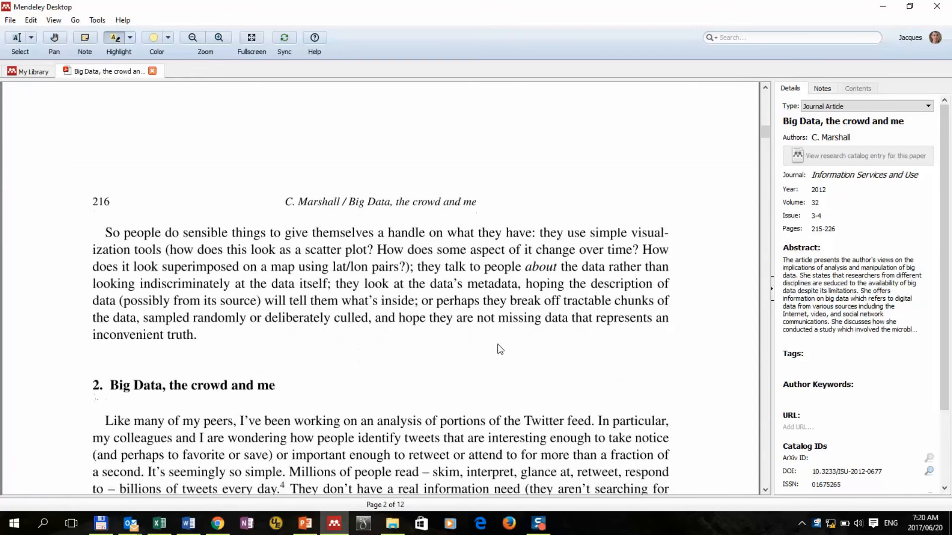
pyautogui.rightClick(376, 227)
pyautogui.click(384, 234)
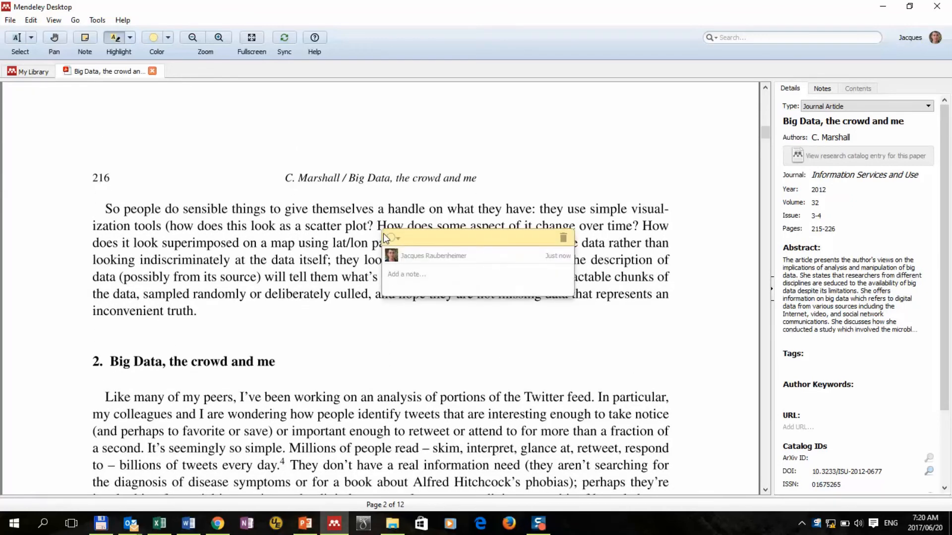
pyautogui.write('This is important for the idea behind visualisation techniques.')
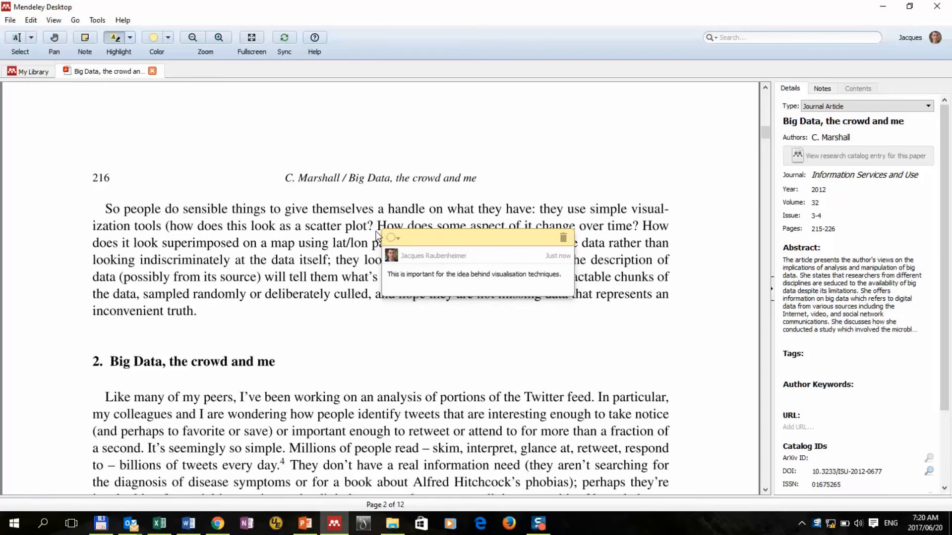
pyautogui.click(357, 236)
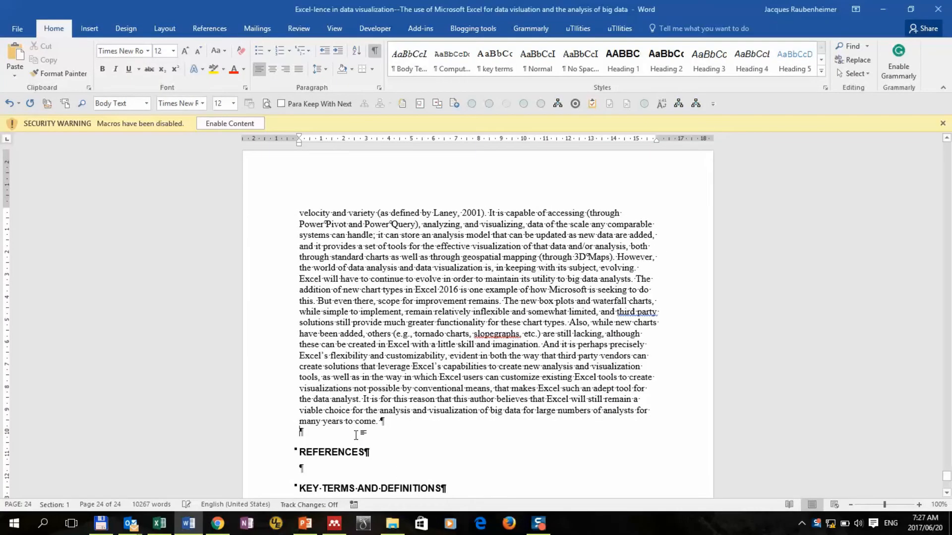
# - Begin the paragraph above REFERENCES with the author's surname, followed by a Mendeley citation of "Big Data, the crowd and me" with the author suppressed
pyautogui.write('Marshal')
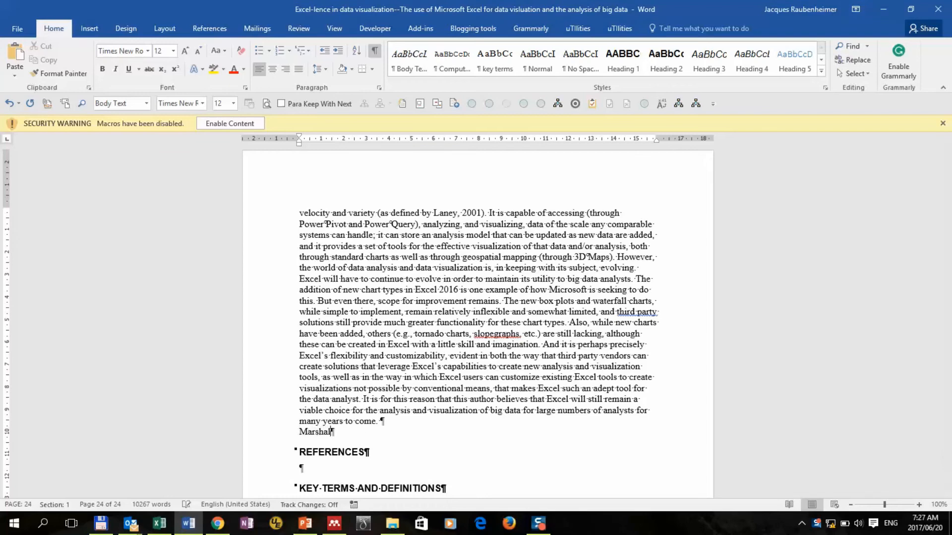
pyautogui.write('l')
pyautogui.click(210, 26)
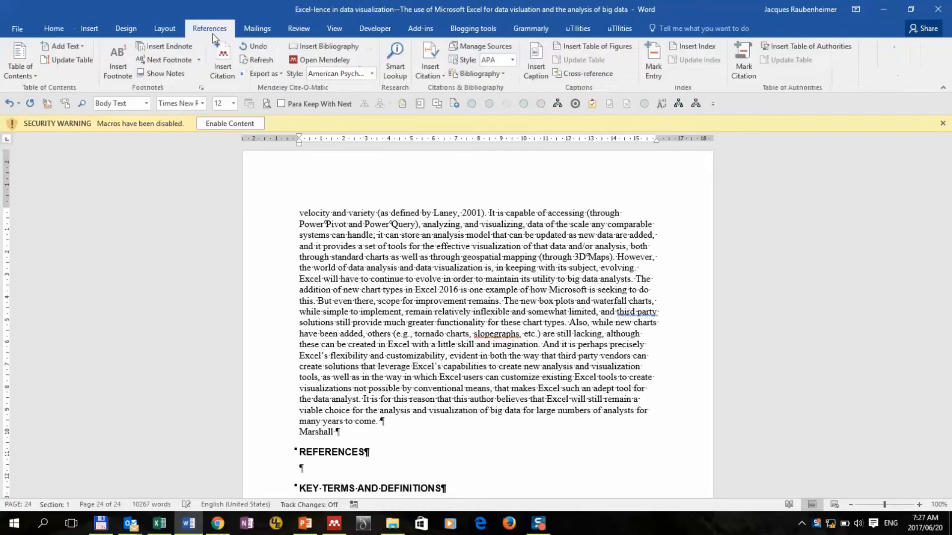
pyautogui.click(224, 65)
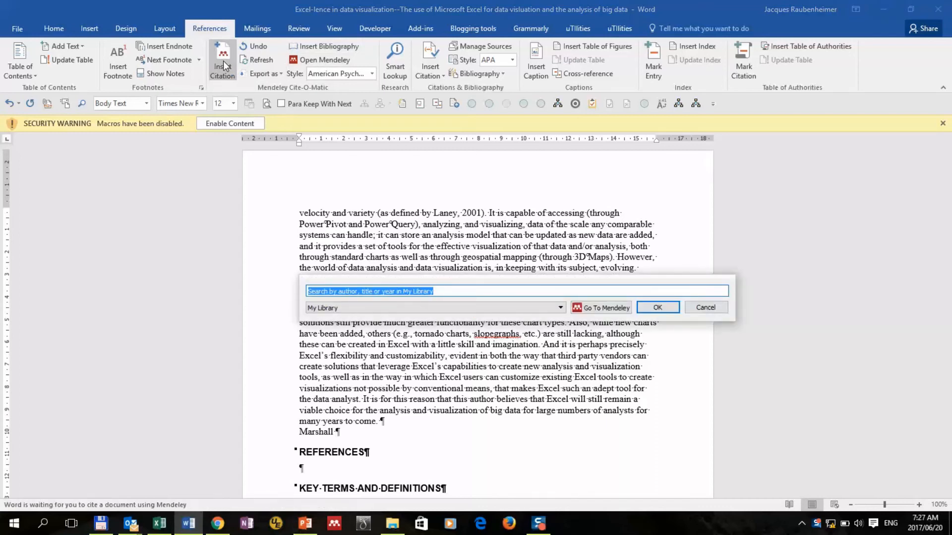
pyautogui.write('marshall')
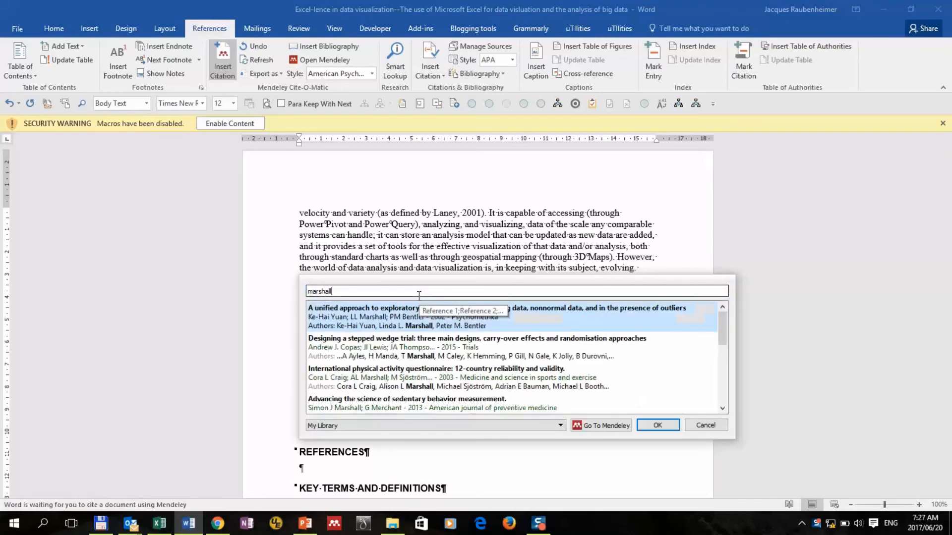
pyautogui.click(723, 373)
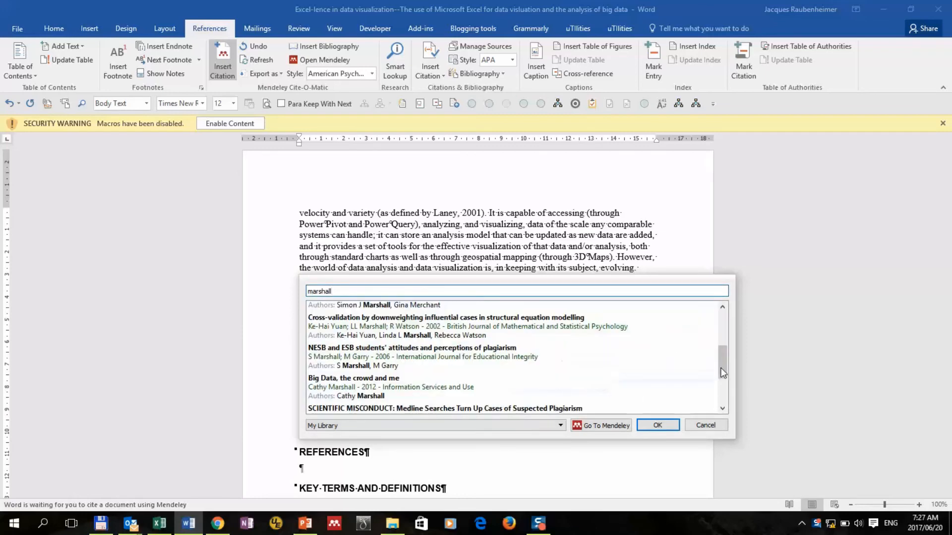
pyautogui.click(439, 389)
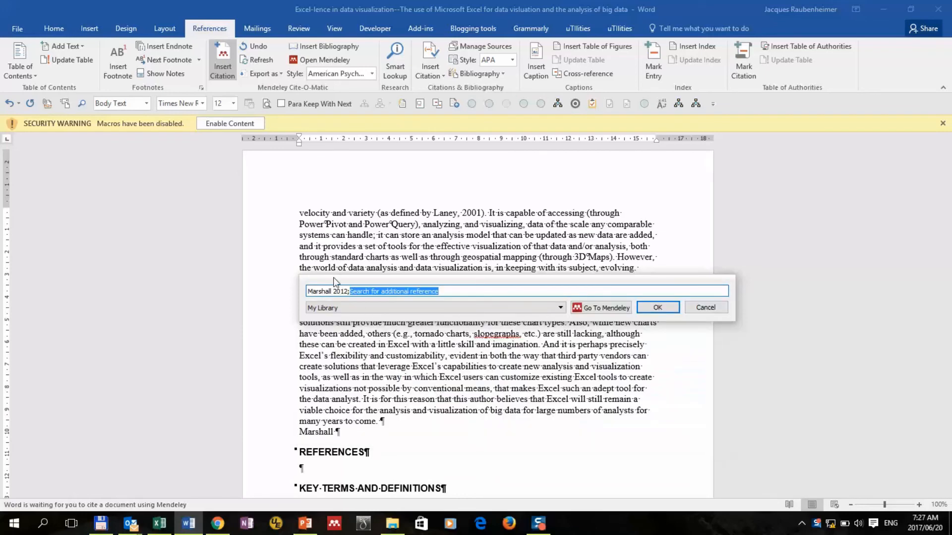
pyautogui.click(328, 291)
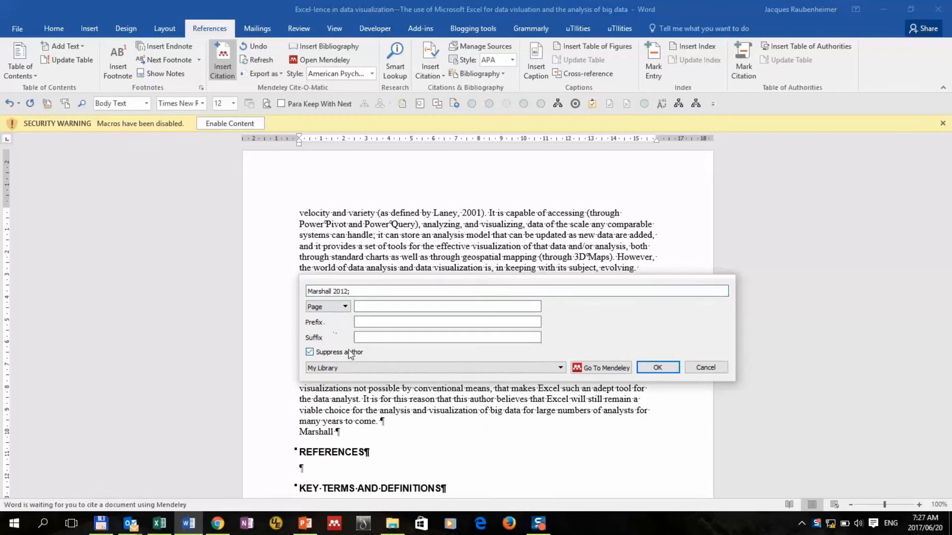
pyautogui.click(653, 365)
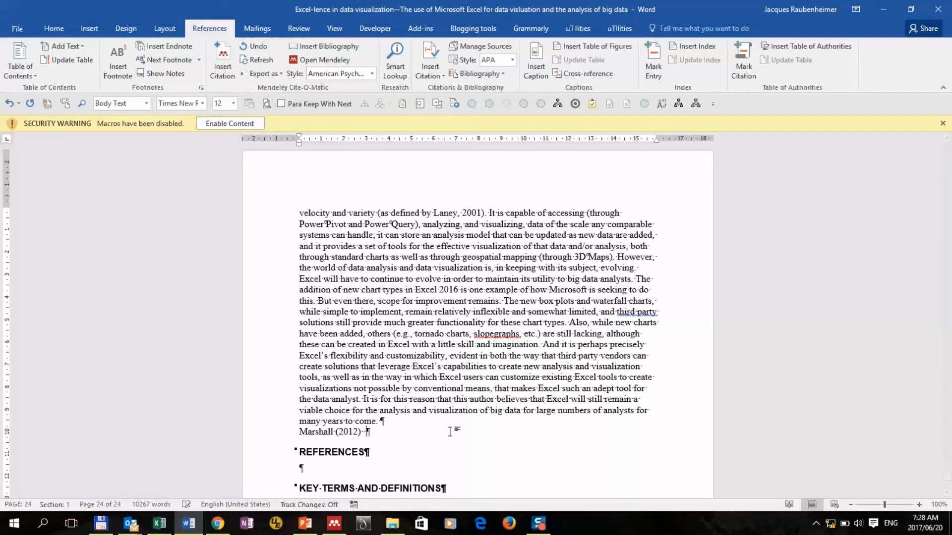
# - Continue the sentence after the citation with "notes that big data are "big" precisely because we cannot … haystack that is big data."
pyautogui.write('notes')
pyautogui.write('that big data are "big" precisely because we cannot look at it closely, and yet, that is precisely what we will be needing our big data tools to do—to find the proverbial needle in the mountainous haystack that is big data.')
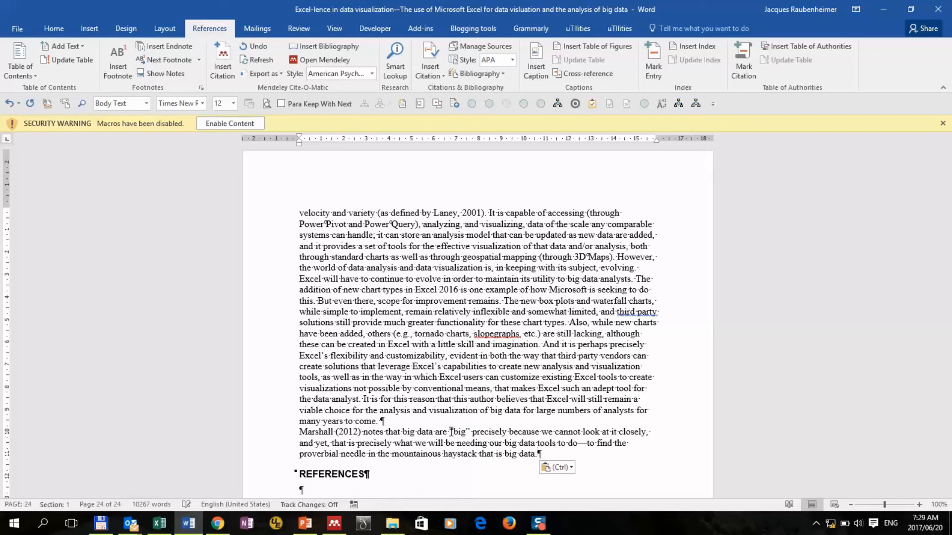
# - Insert the Mendeley bibliography under the REFERENCES heading and select the first line of the "Big Data, the crowd and me" entry
pyautogui.press('Down')
pyautogui.press('Down')
pyautogui.click(323, 48)
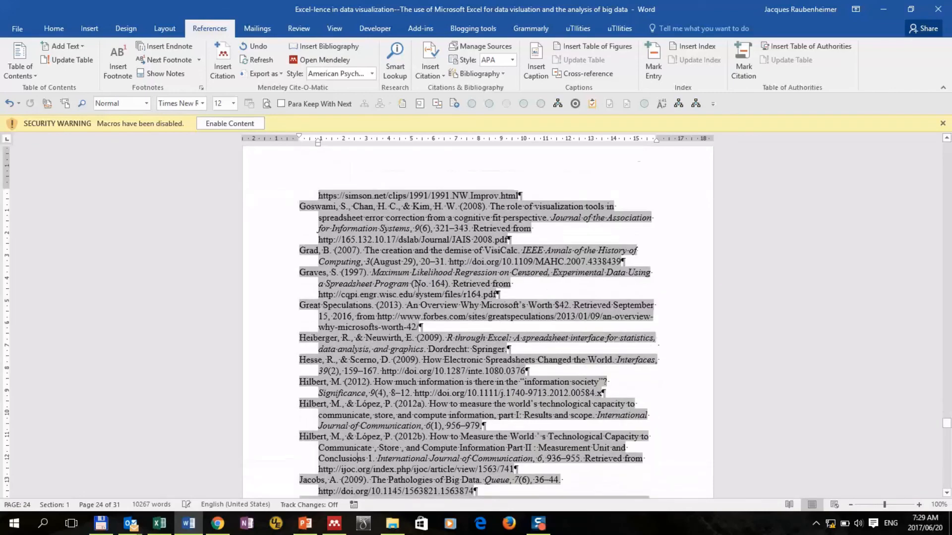
pyautogui.scroll(10, 417, 290)
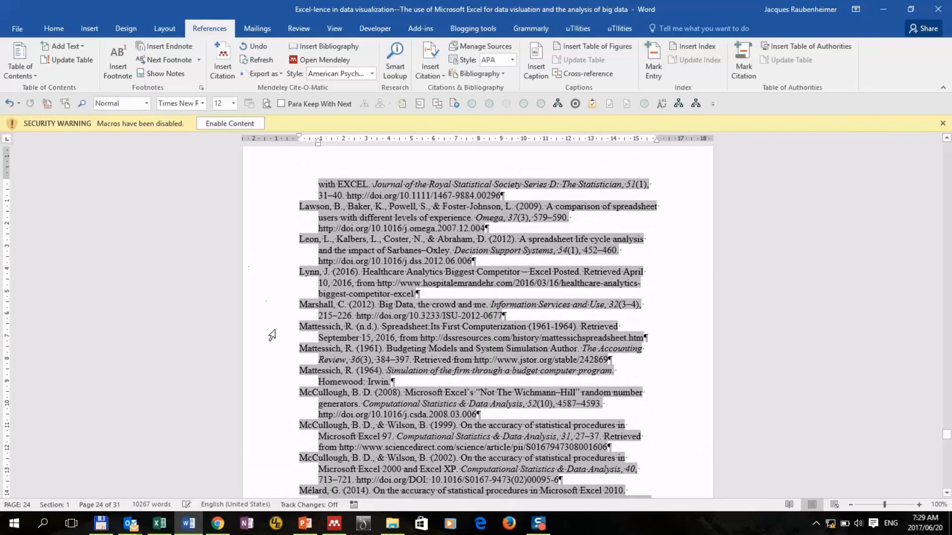
pyautogui.click(266, 310)
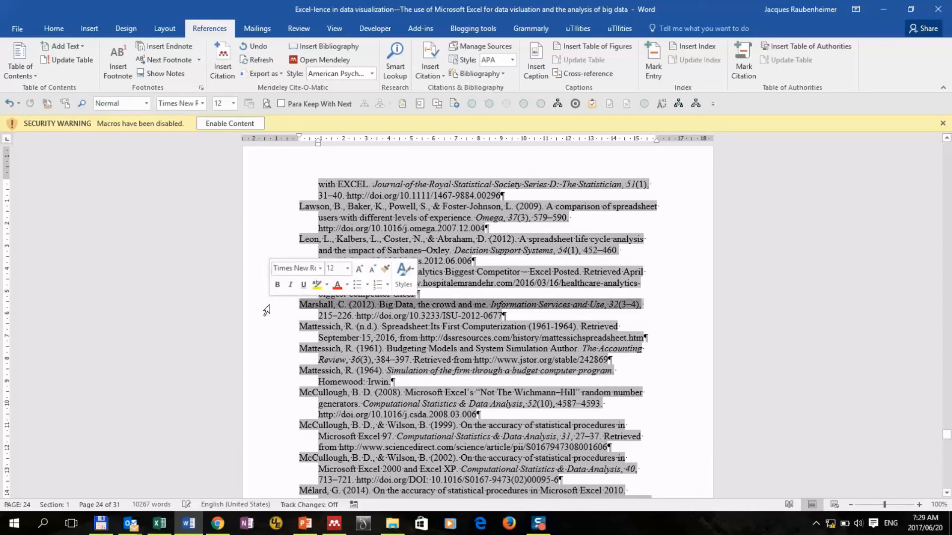